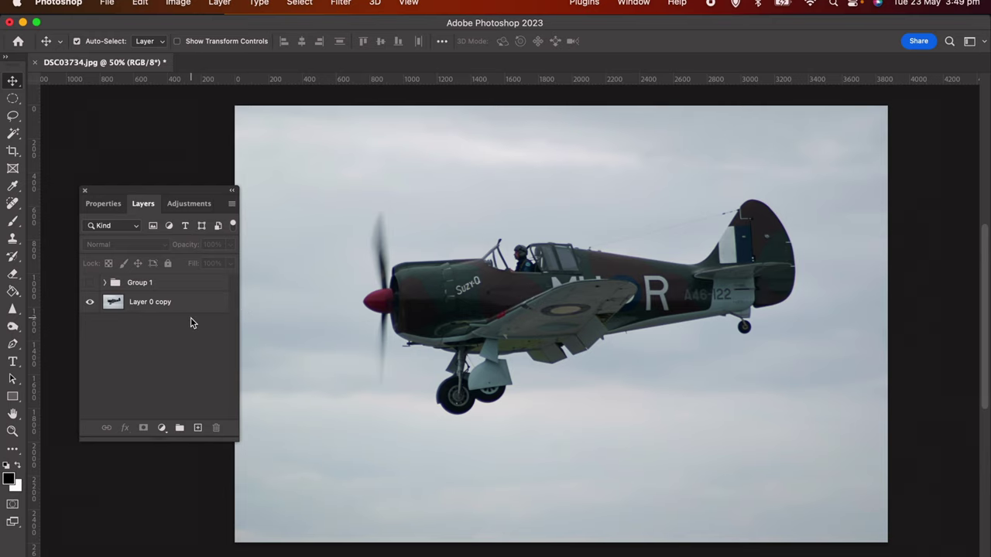
Step: Preview and hide Group 1's earlier colour grade, then delete Group 1 and its contents
{"action": "left_click", "coordinate": [91, 284]}
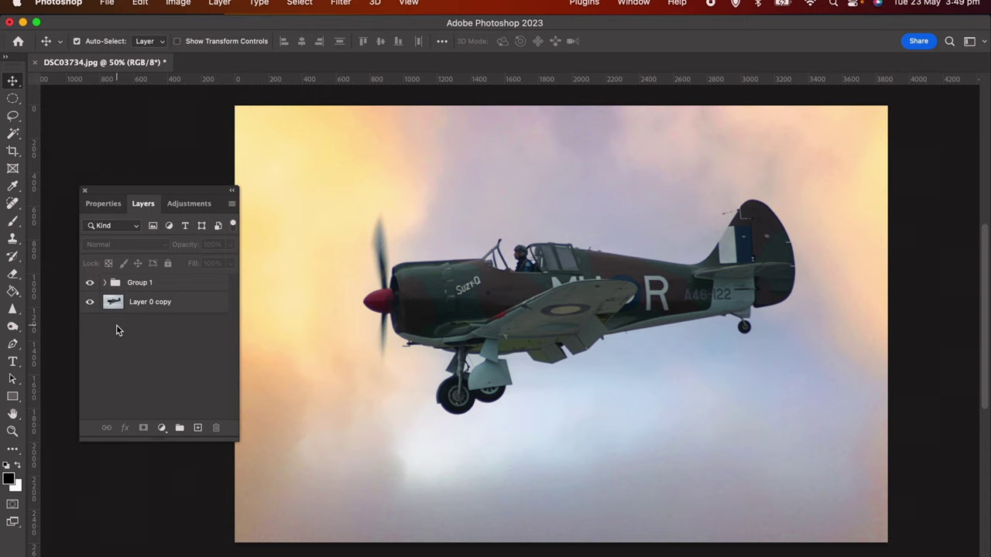
{"action": "left_click", "coordinate": [89, 282]}
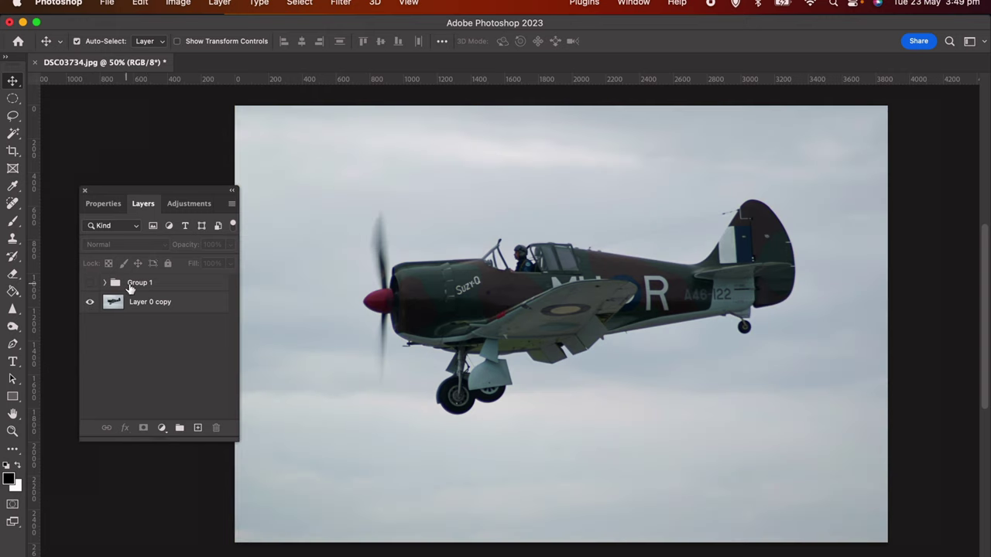
{"action": "left_click", "coordinate": [176, 285]}
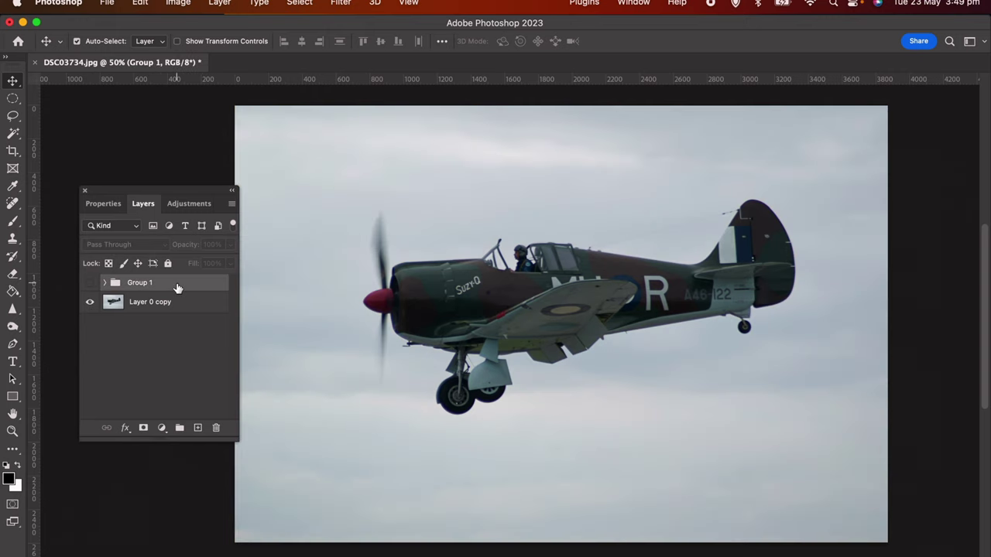
{"action": "left_click", "coordinate": [218, 427]}
{"action": "left_click", "coordinate": [486, 231]}
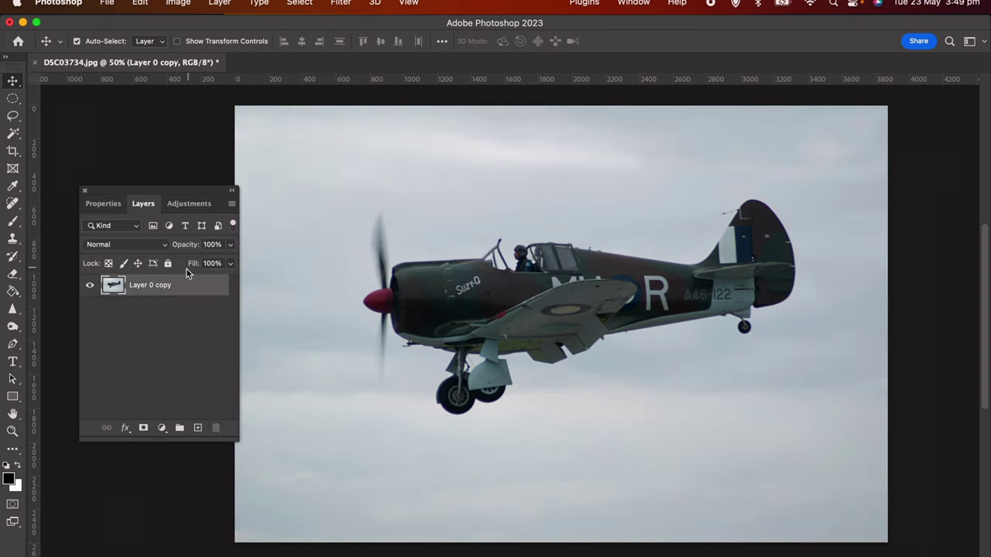
Step: Duplicate Layer 0 copy as Layer 0 copy 2
{"action": "right_click", "coordinate": [152, 287]}
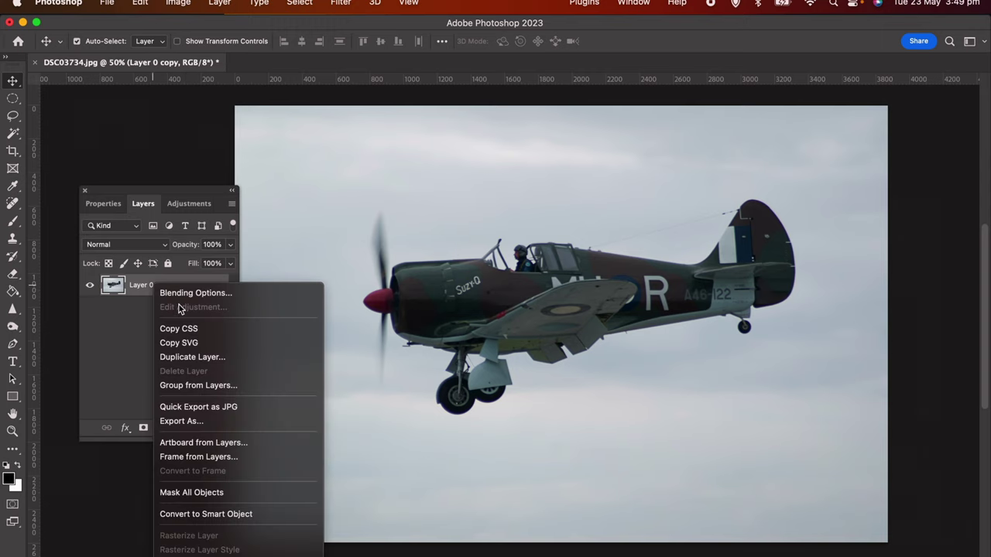
{"action": "left_click", "coordinate": [215, 361]}
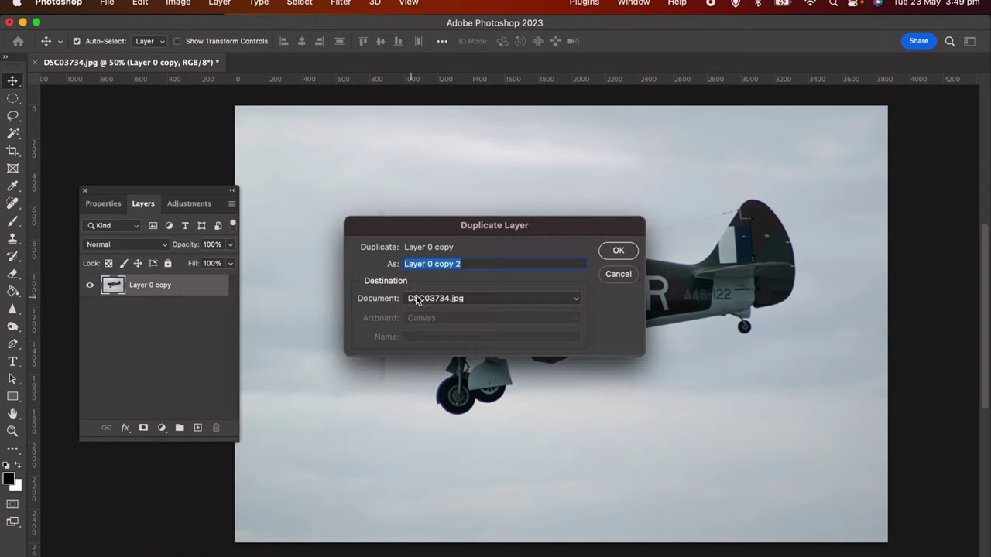
{"action": "left_click", "coordinate": [619, 252]}
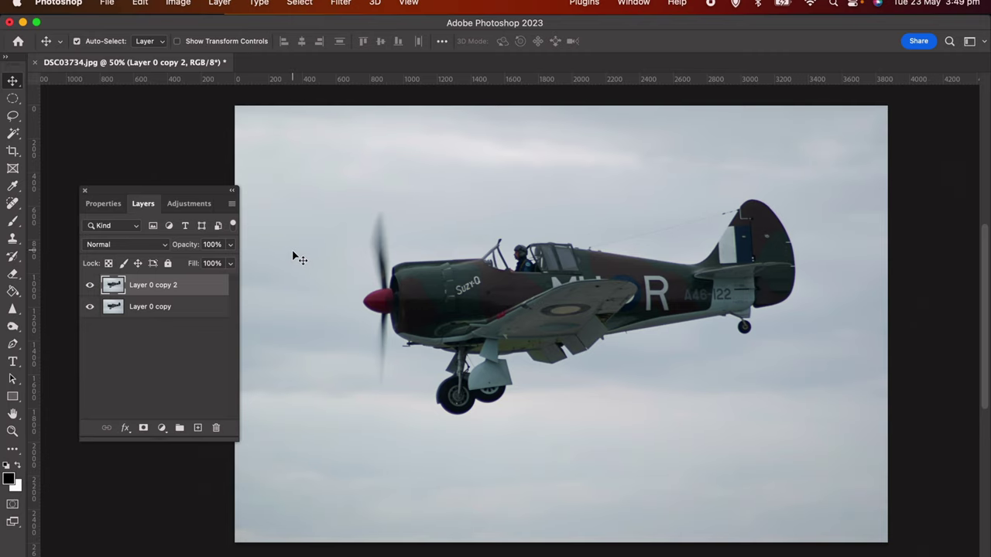
Step: Start Edit > Sky Replacement and choose a Sunsets sky preset
{"action": "left_click", "coordinate": [140, 4]}
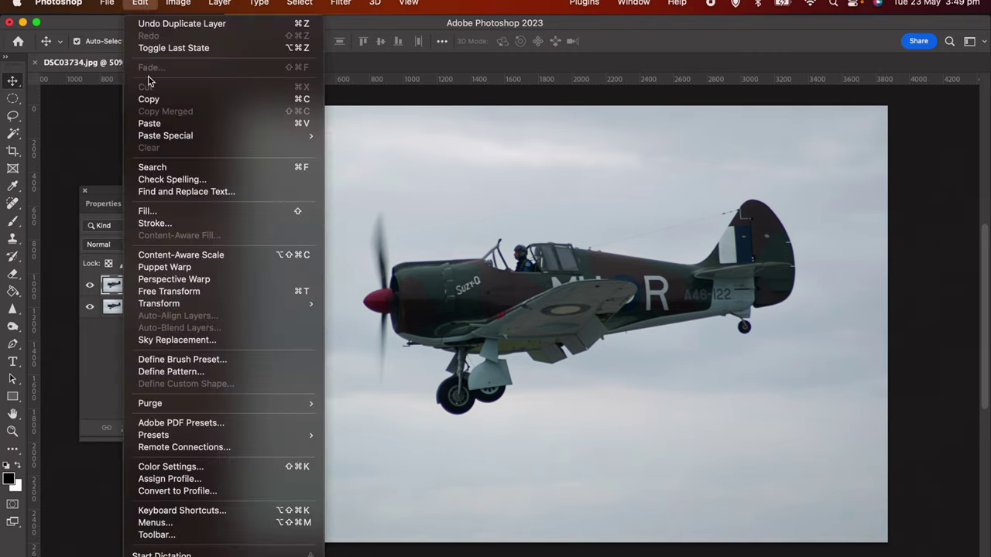
{"action": "left_click", "coordinate": [177, 340]}
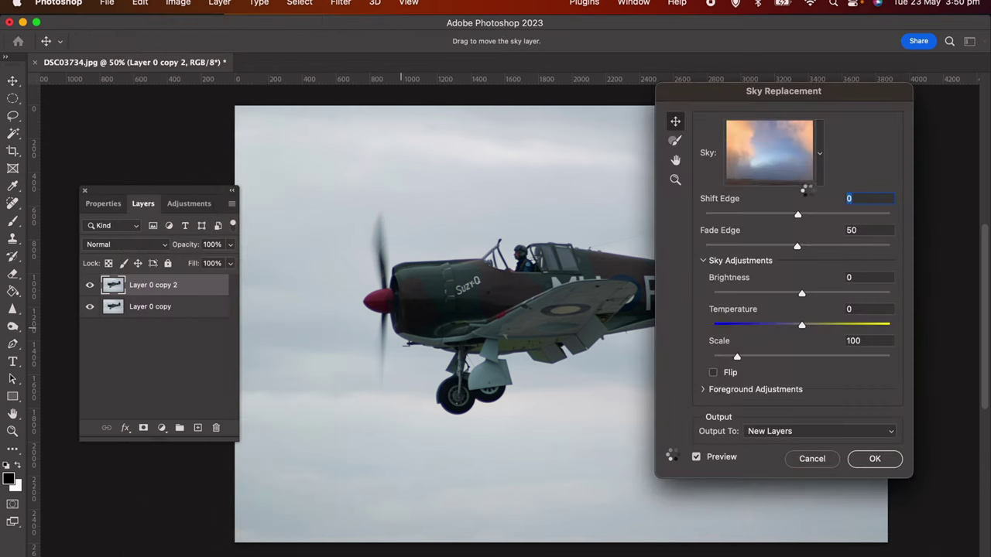
{"action": "left_click", "coordinate": [818, 169]}
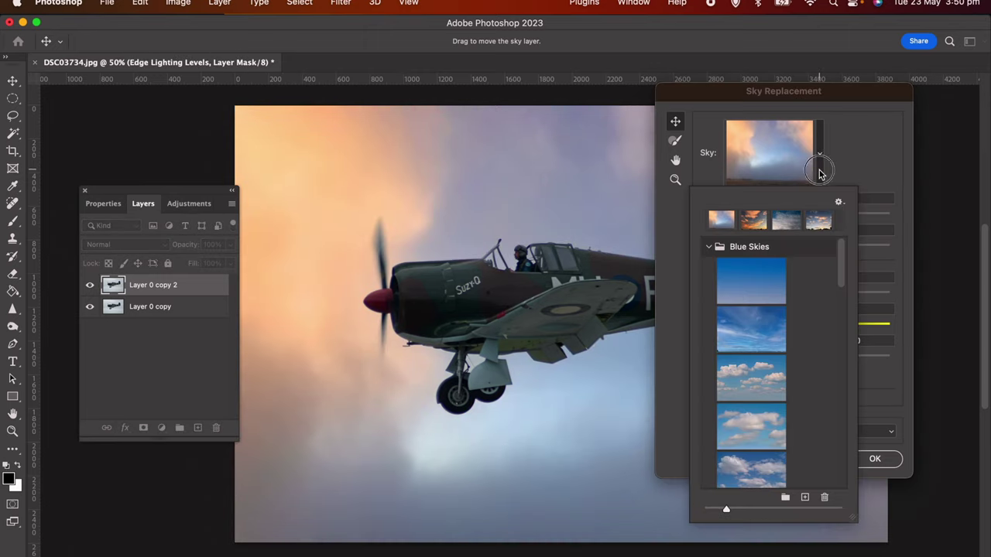
{"action": "left_click_drag", "start_coordinate": [841, 276], "coordinate": [841, 454]}
{"action": "left_click", "coordinate": [853, 139]}
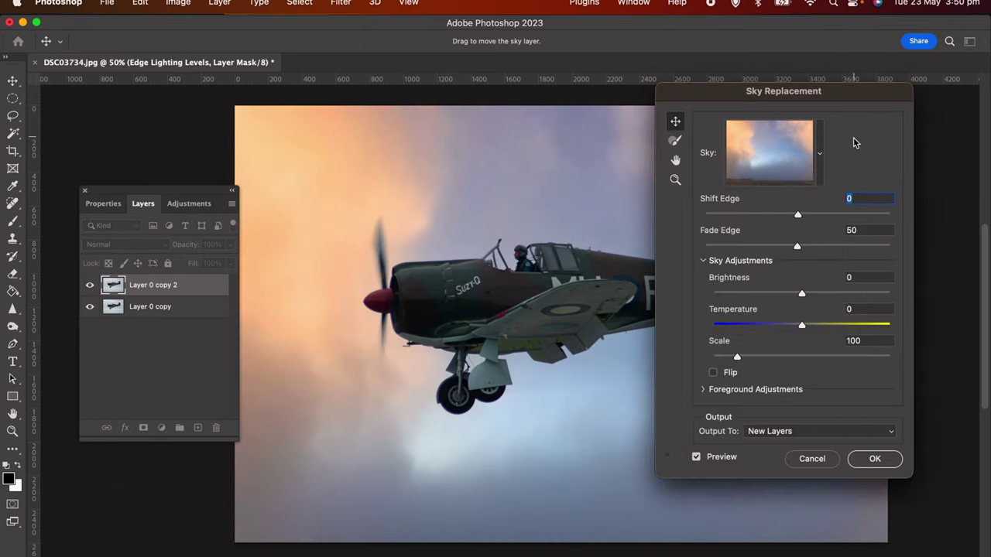
Step: Set Shift Edge -10, Temperature 80 and Brightness 28, then apply the sky replacement
{"action": "left_click_drag", "start_coordinate": [797, 216], "coordinate": [788, 219]}
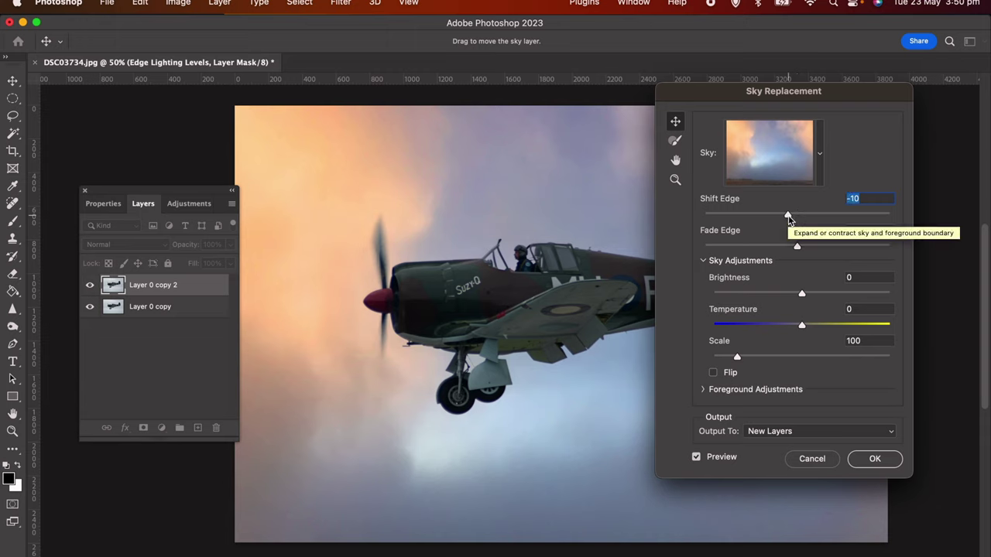
{"action": "left_click_drag", "start_coordinate": [802, 327], "coordinate": [862, 330]}
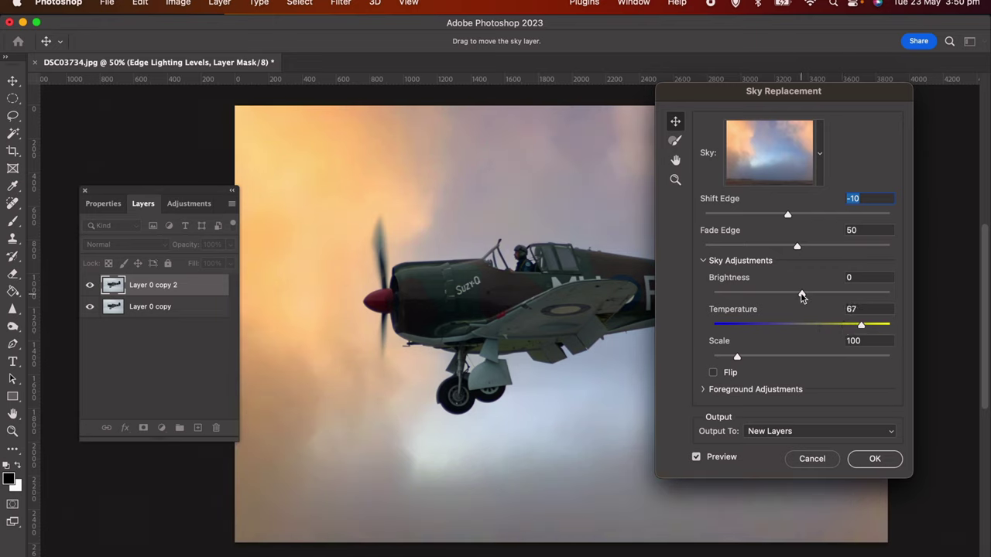
{"action": "left_click_drag", "start_coordinate": [802, 293], "coordinate": [815, 296]}
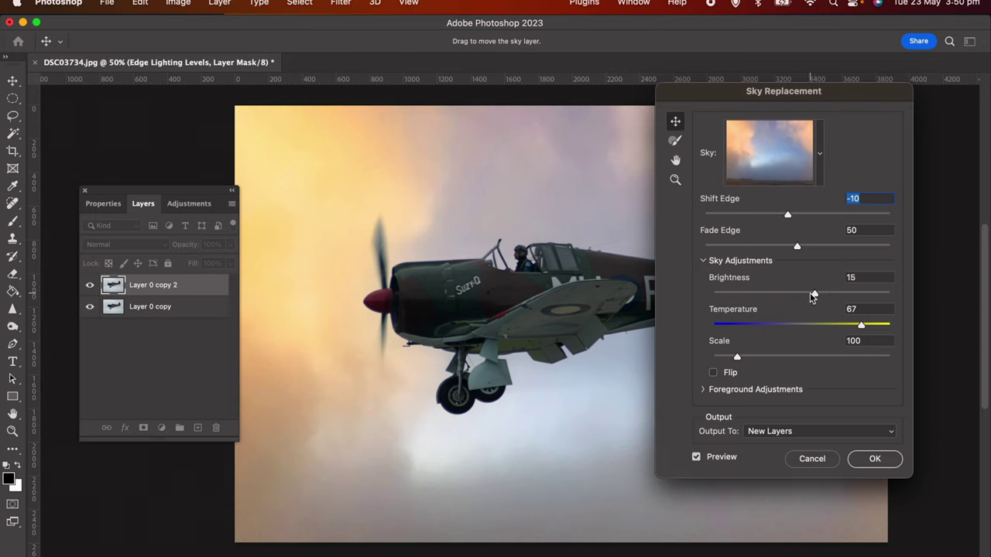
{"action": "left_click_drag", "start_coordinate": [812, 297], "coordinate": [822, 295]}
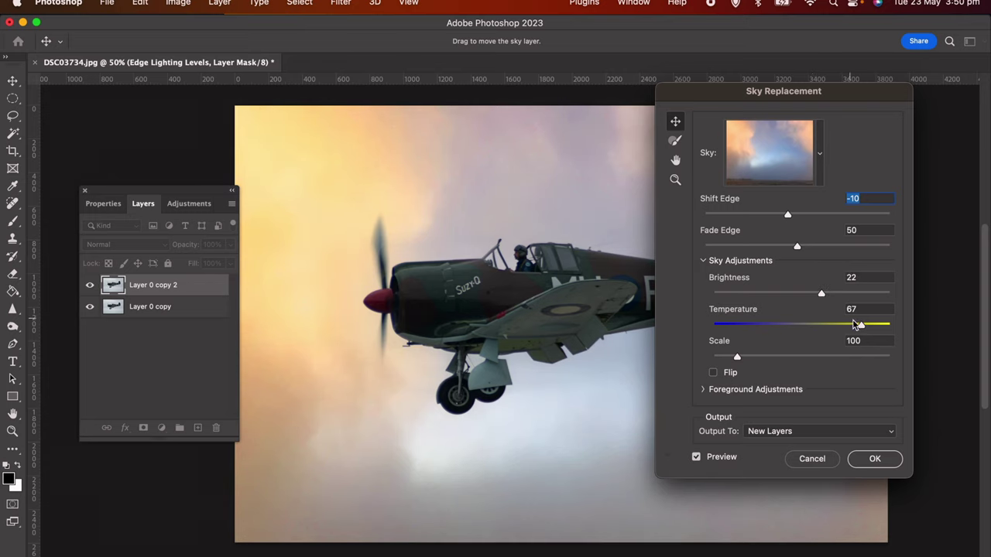
{"action": "left_click_drag", "start_coordinate": [860, 324], "coordinate": [872, 325]}
{"action": "left_click_drag", "start_coordinate": [825, 292], "coordinate": [826, 297]}
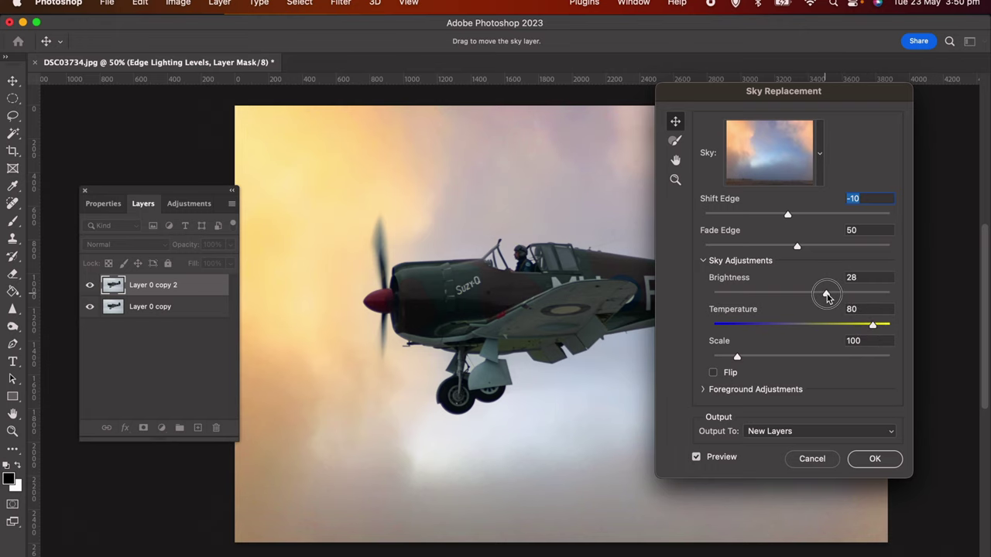
{"action": "left_click", "coordinate": [873, 460]}
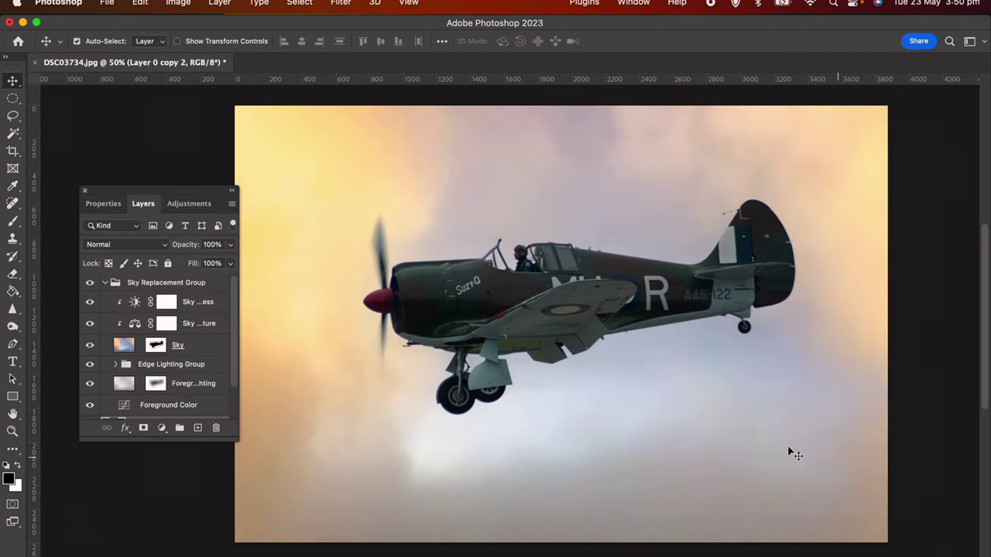
Step: Collapse the Sky Replacement Group, compare the photo with and without it, and select it
{"action": "left_click", "coordinate": [105, 282]}
{"action": "left_click", "coordinate": [89, 284]}
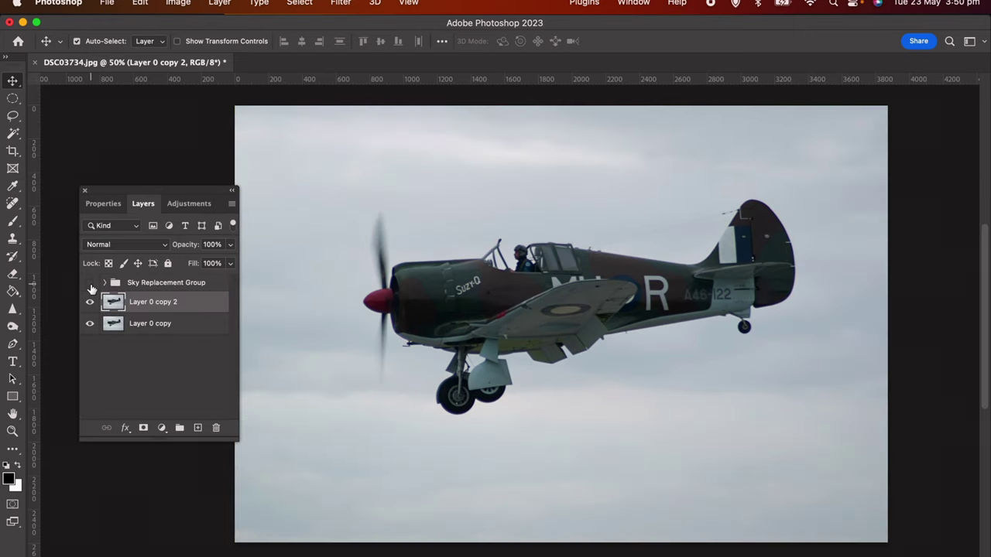
{"action": "left_click", "coordinate": [90, 283]}
{"action": "left_click", "coordinate": [145, 283]}
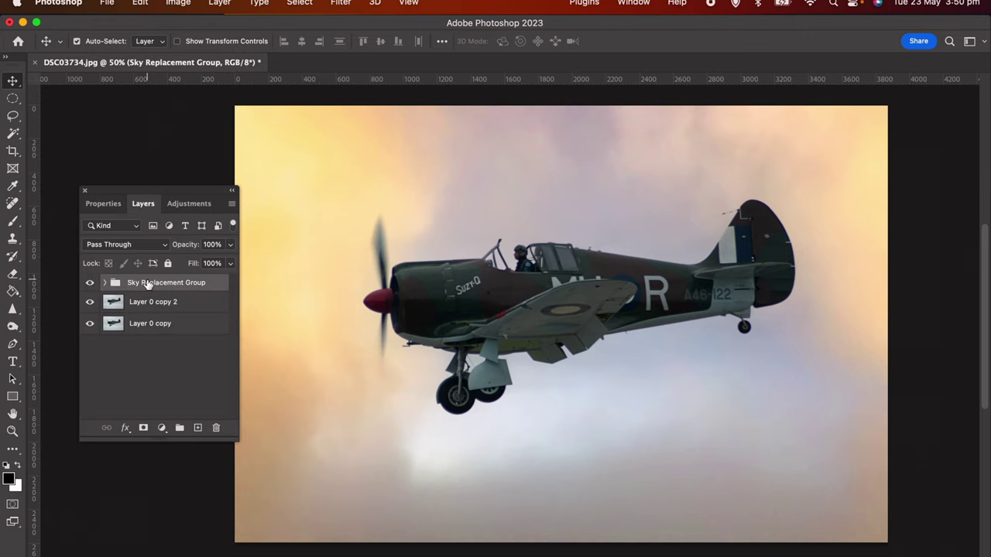
Step: Add a Hue/Saturation adjustment with Saturation +14 and slightly raised Lightness
{"action": "left_click", "coordinate": [189, 205]}
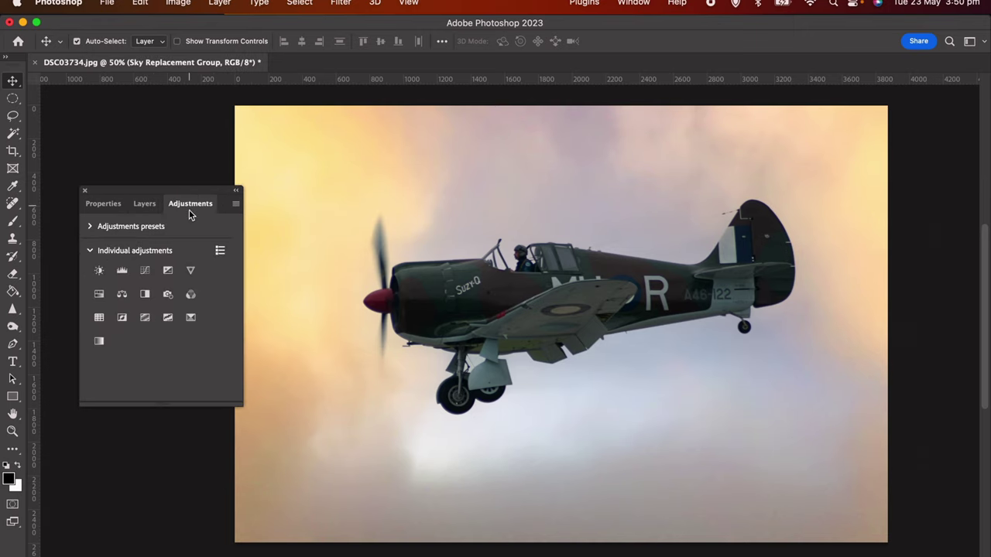
{"action": "left_click", "coordinate": [99, 295]}
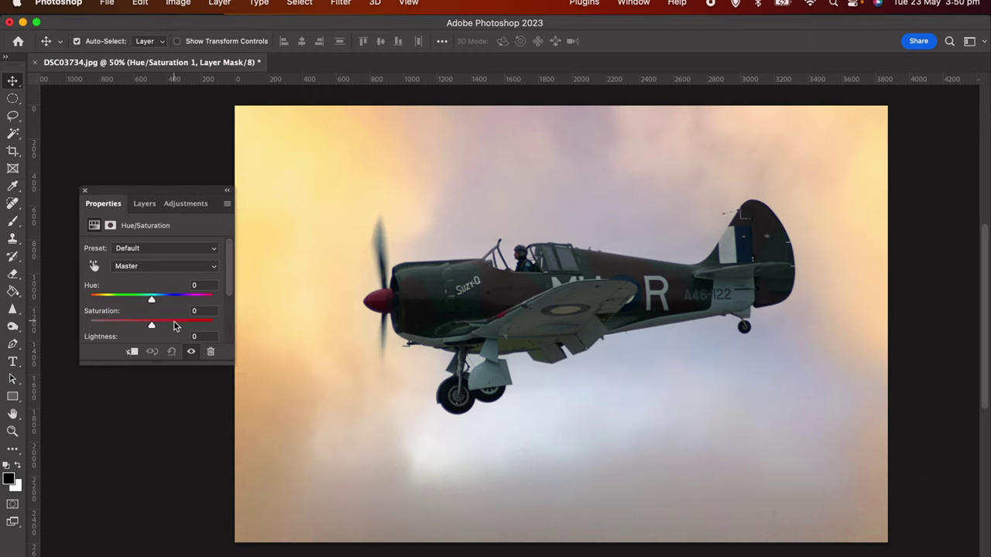
{"action": "left_click_drag", "start_coordinate": [153, 325], "coordinate": [160, 326]}
{"action": "scroll", "coordinate": [232, 302], "scroll_direction": "down", "scroll_amount": 1}
{"action": "scroll", "coordinate": [232, 302], "scroll_direction": "down", "scroll_amount": 1}
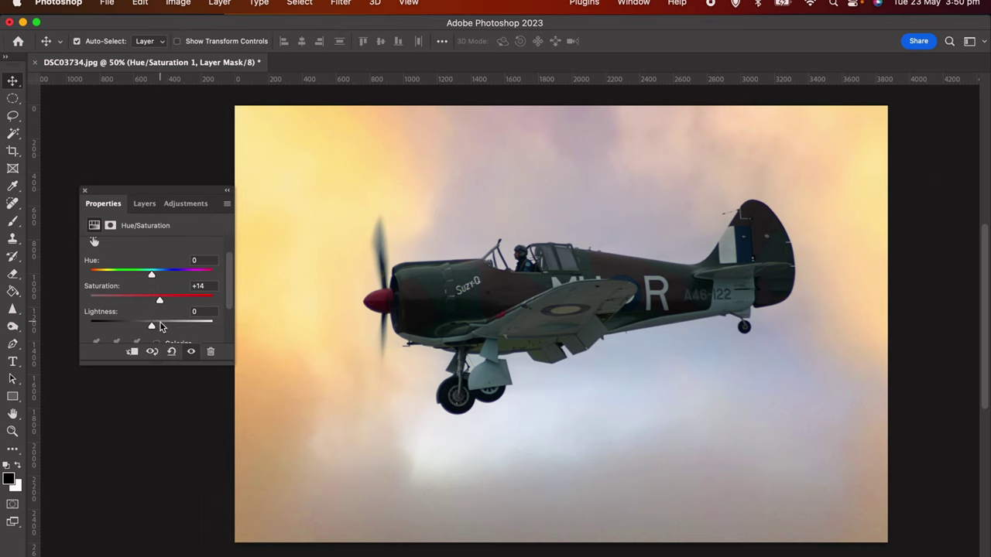
{"action": "left_click_drag", "start_coordinate": [155, 326], "coordinate": [154, 327]}
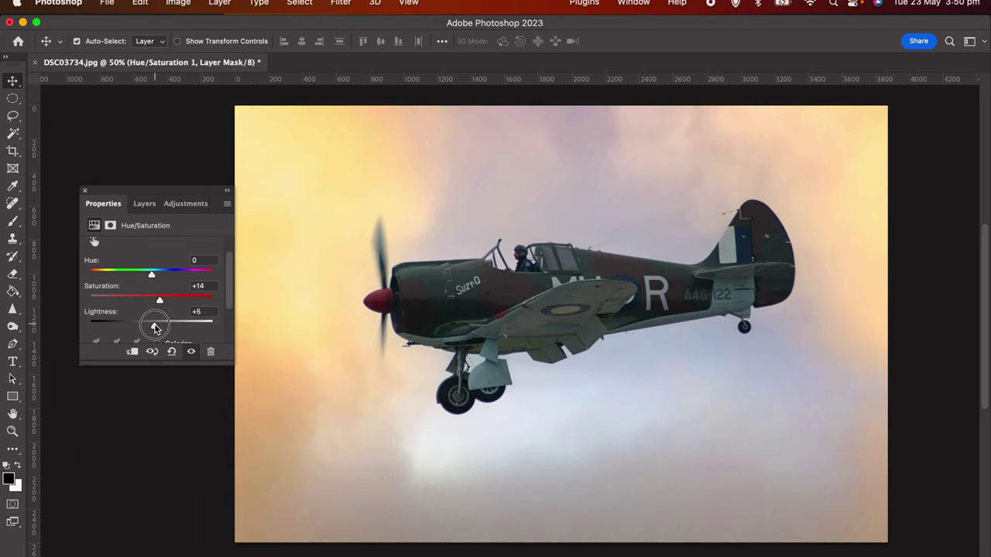
Step: Add Brightness/Contrast at brightness 7, contrast 10, then select layers down to Layer 0 copy 2
{"action": "left_click", "coordinate": [186, 204]}
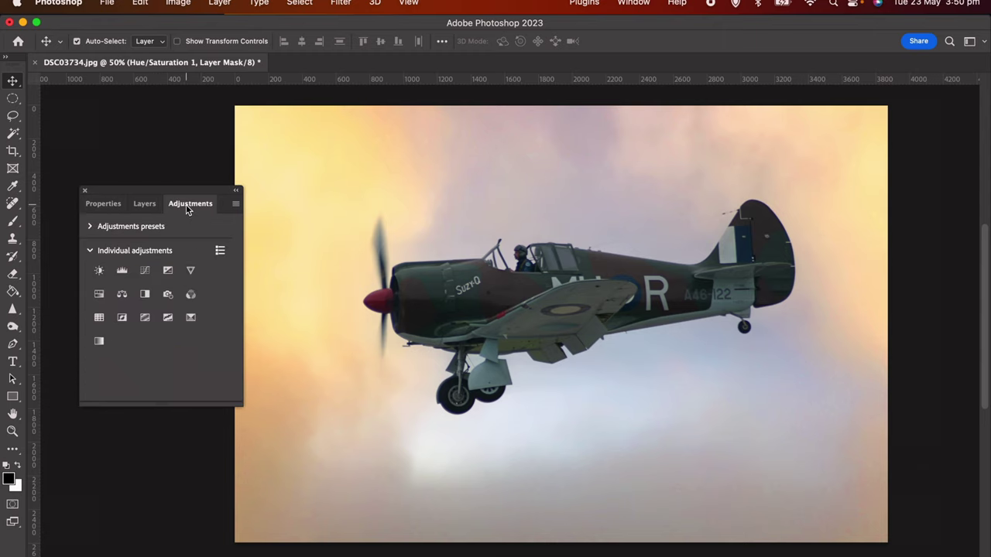
{"action": "left_click", "coordinate": [99, 271]}
{"action": "left_click_drag", "start_coordinate": [151, 285], "coordinate": [155, 287]}
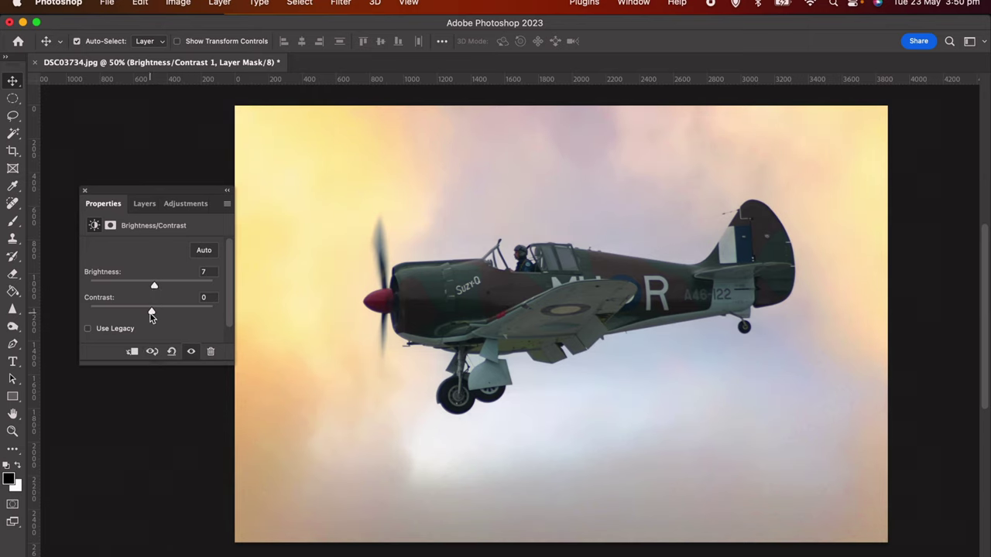
{"action": "left_click_drag", "start_coordinate": [152, 312], "coordinate": [155, 311]}
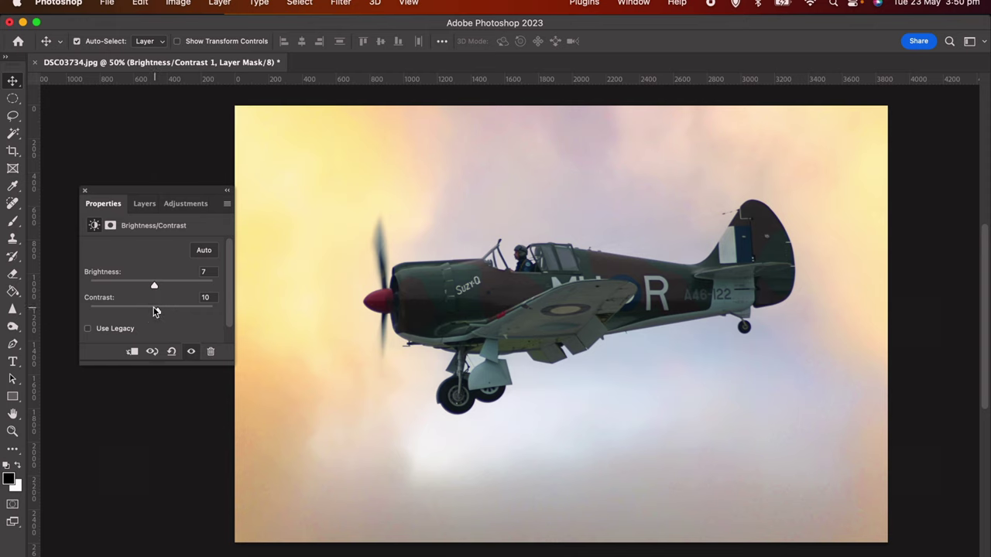
{"action": "left_click", "coordinate": [142, 206]}
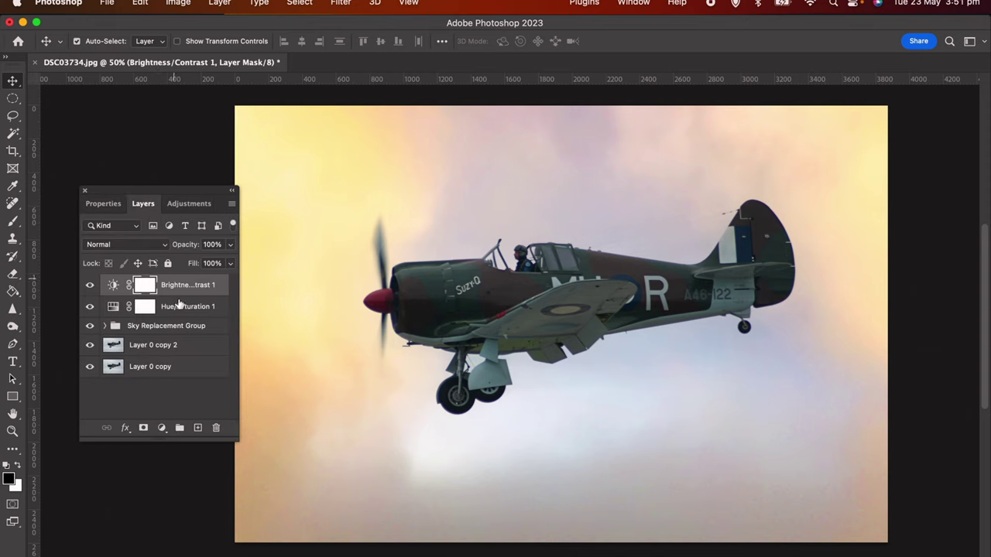
{"action": "left_click", "coordinate": [181, 346]}
Step: Group the selected layers as Group 1 and duplicate it as Group 1 copy
{"action": "left_click_drag", "start_coordinate": [184, 349], "coordinate": [179, 428]}
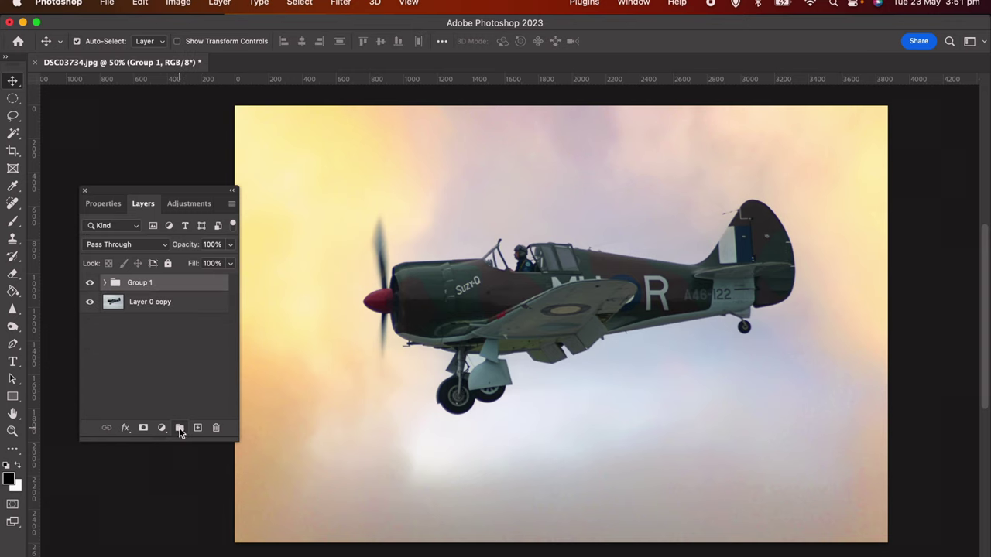
{"action": "right_click", "coordinate": [162, 276]}
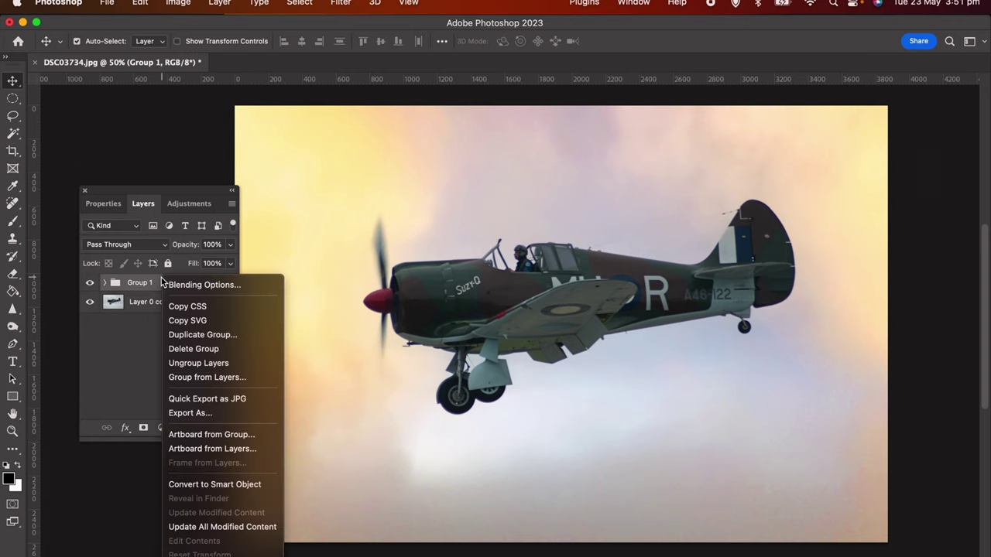
{"action": "left_click", "coordinate": [203, 334]}
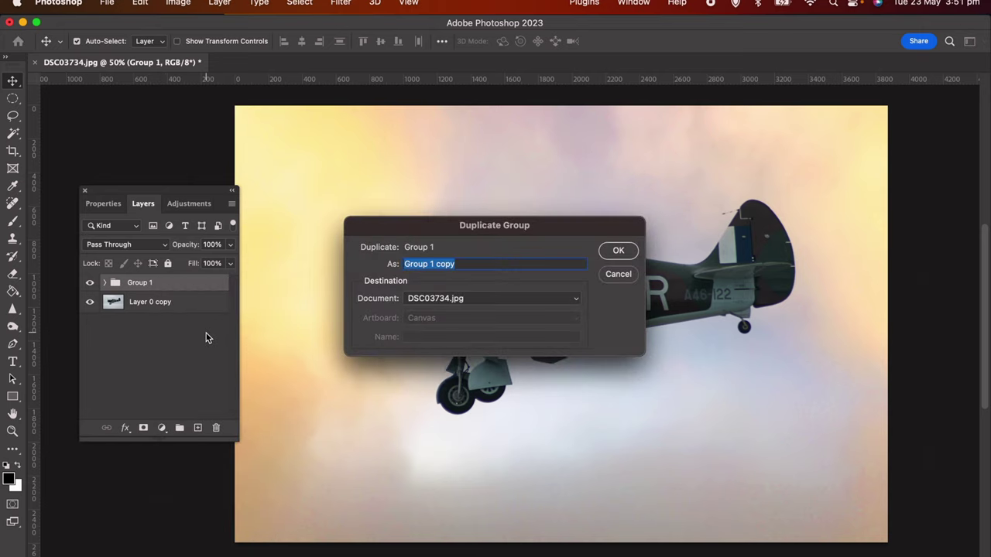
{"action": "left_click", "coordinate": [619, 250]}
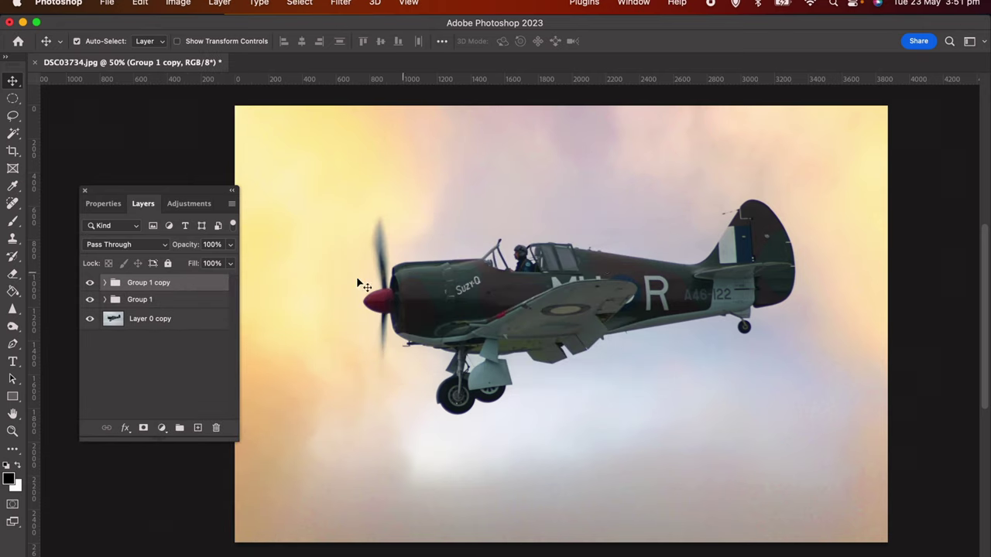
Step: Convert Group 1 copy to a smart object and apply High Pass at 7.6 pixels
{"action": "right_click", "coordinate": [207, 289]}
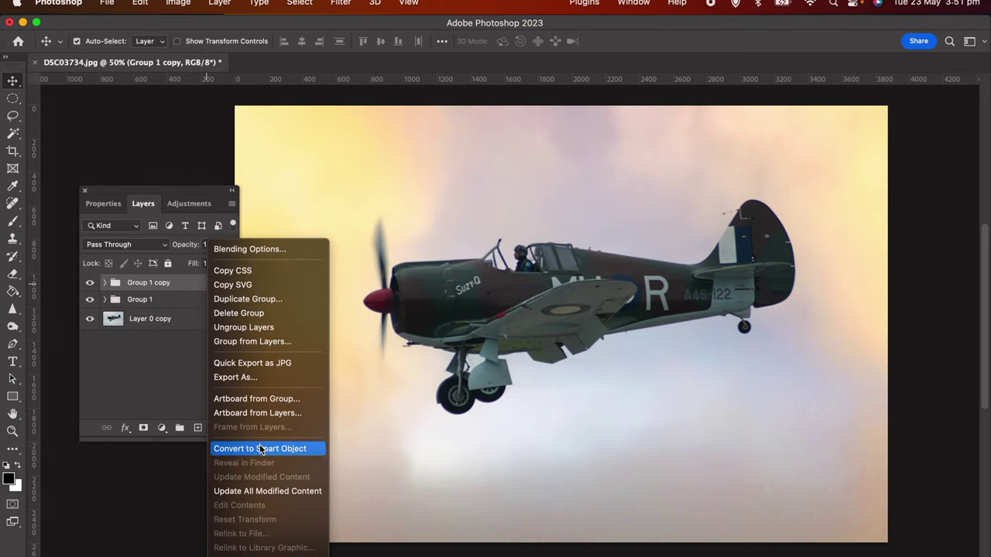
{"action": "left_click", "coordinate": [260, 448]}
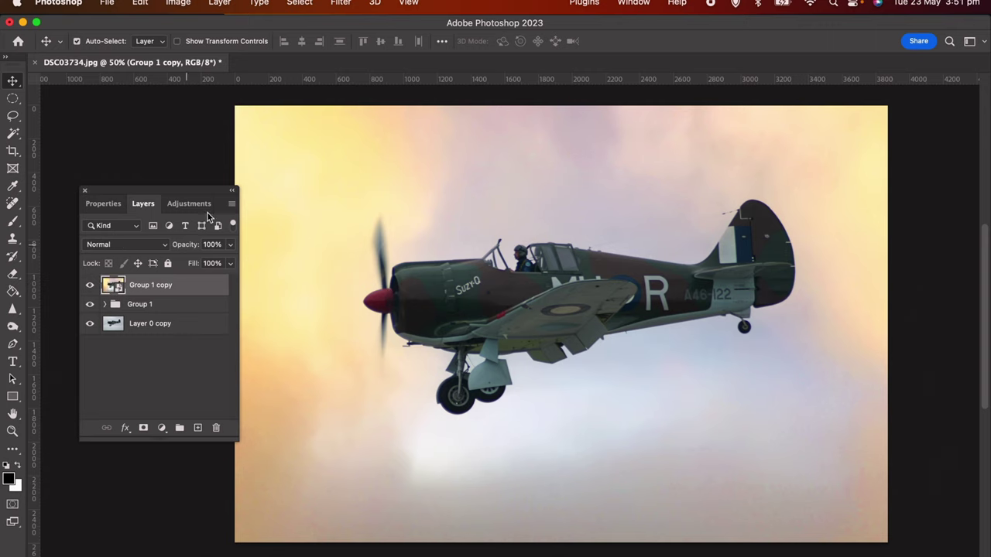
{"action": "left_click", "coordinate": [341, 7]}
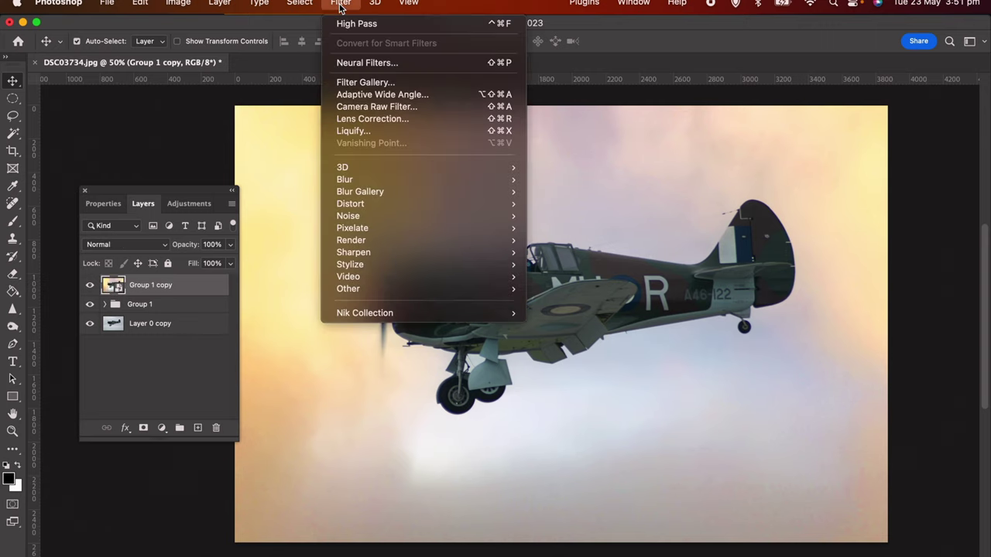
{"action": "left_click", "coordinate": [344, 27]}
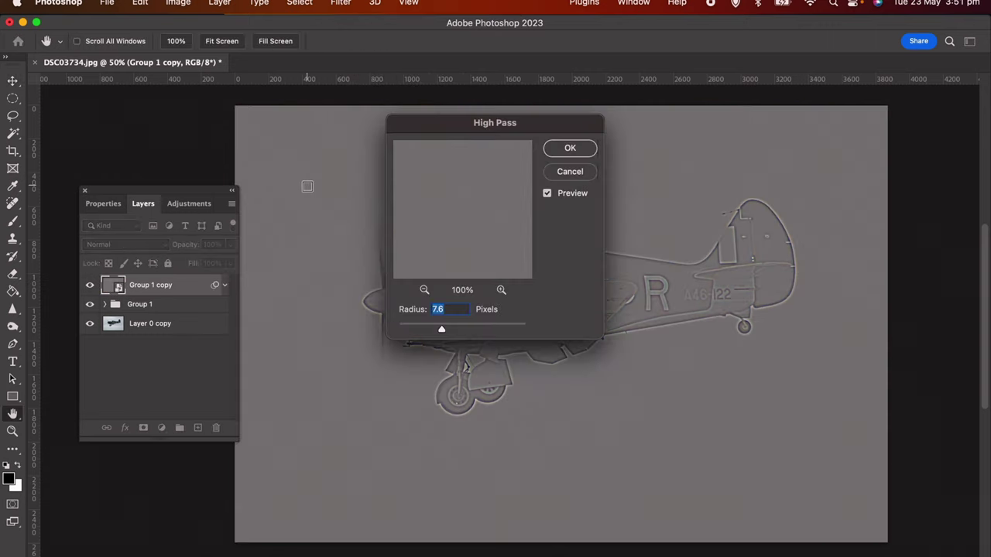
{"action": "left_click", "coordinate": [570, 152]}
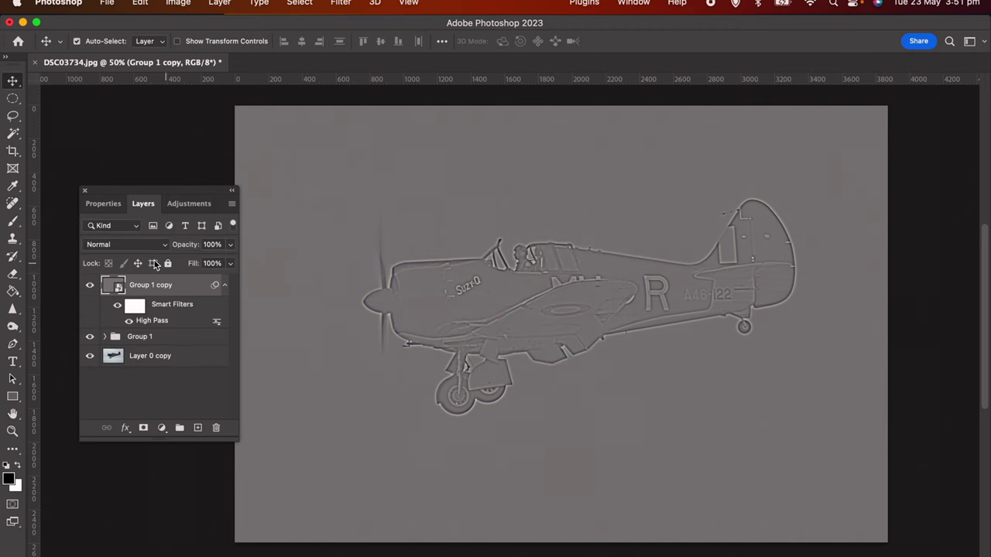
Step: Set the sharpening layer's blend mode to Soft Light at 67% opacity
{"action": "left_click", "coordinate": [125, 245]}
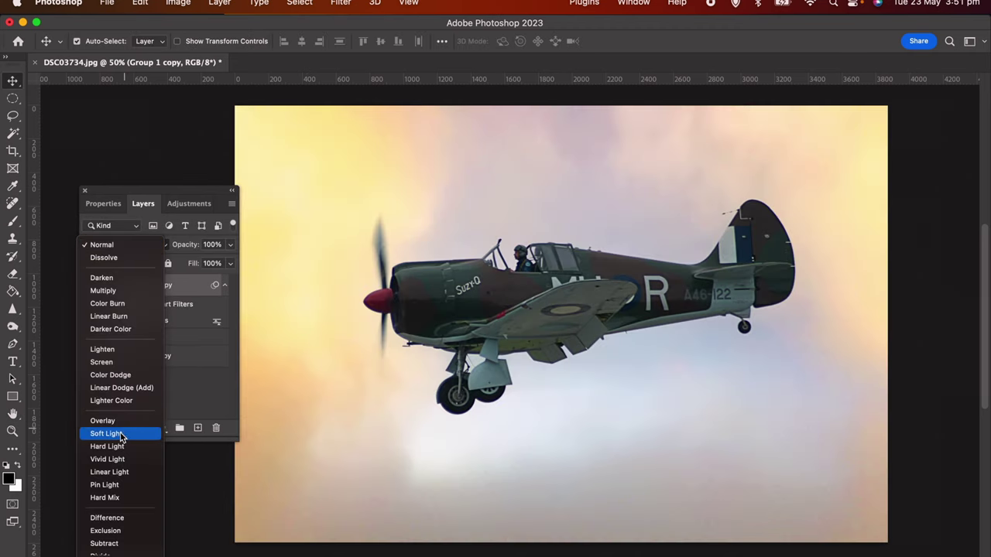
{"action": "left_click", "coordinate": [121, 435]}
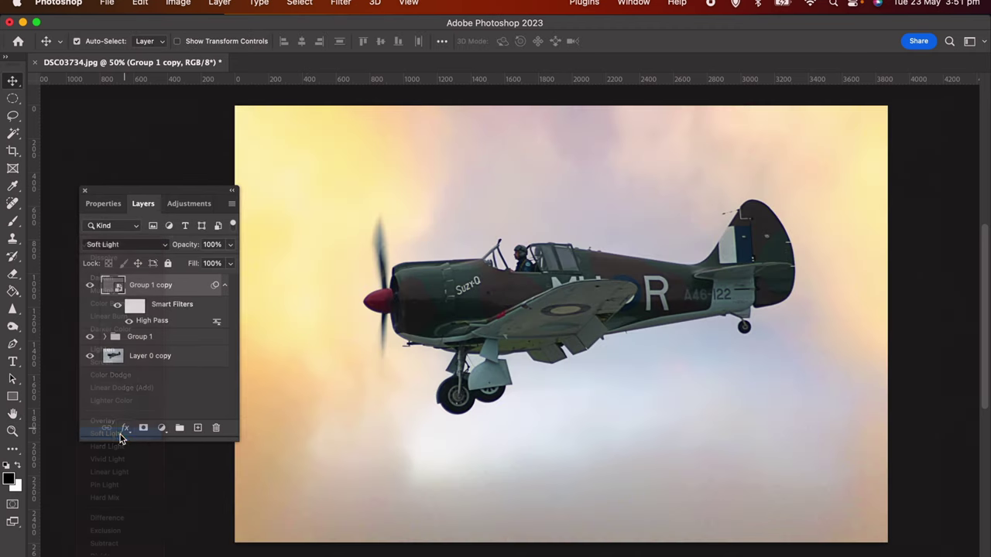
{"action": "left_click", "coordinate": [230, 245]}
{"action": "left_click_drag", "start_coordinate": [230, 262], "coordinate": [210, 264]}
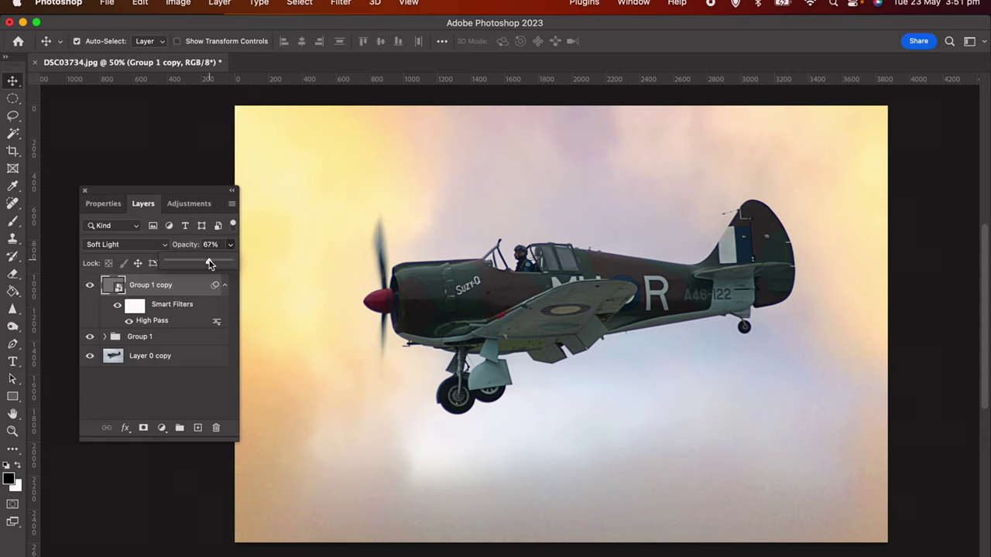